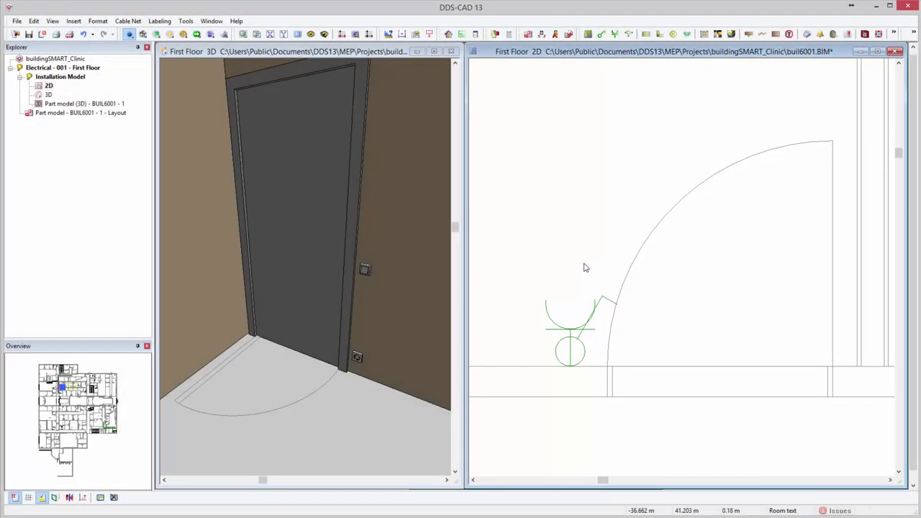
Place a second flush-mounted socket beside the existing one near the door, then check it in 3D
{"action": "left_click", "coordinate": [556, 328]}
{"action": "double_click", "coordinate": [557, 327]}
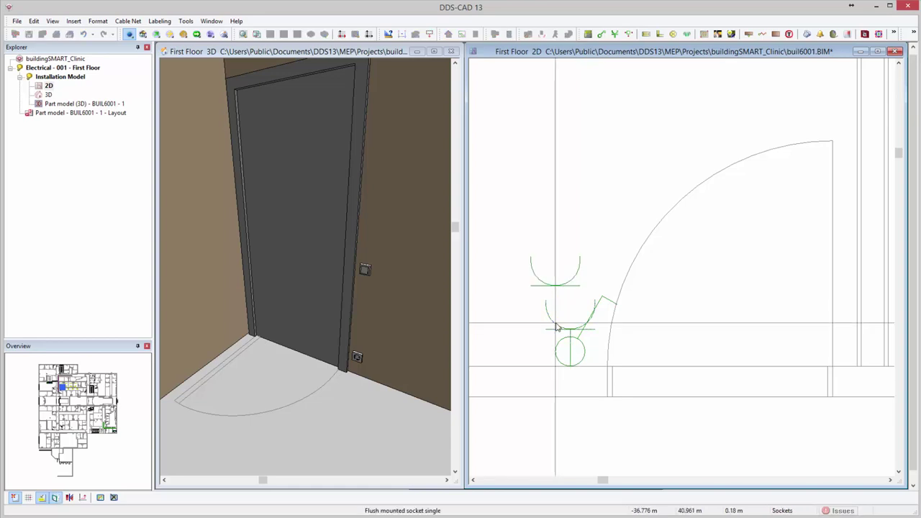
{"action": "left_click", "coordinate": [556, 328]}
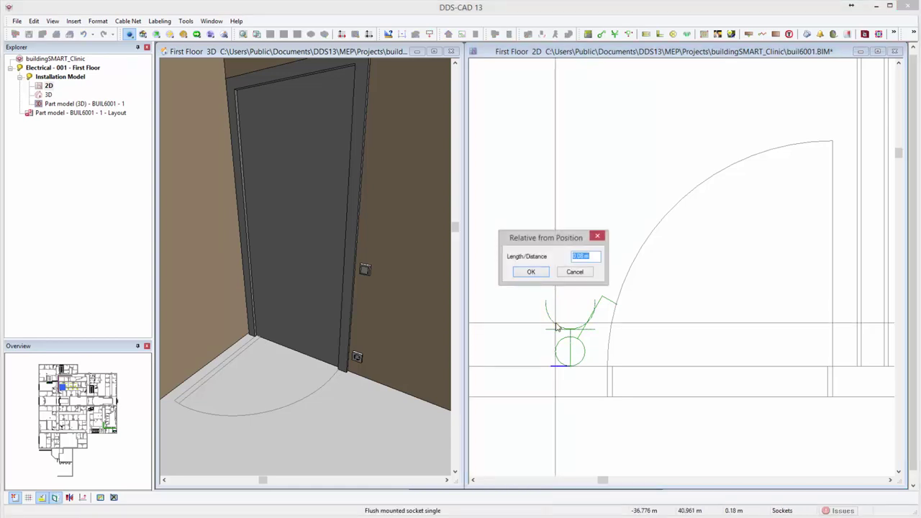
{"action": "key", "text": "Return"}
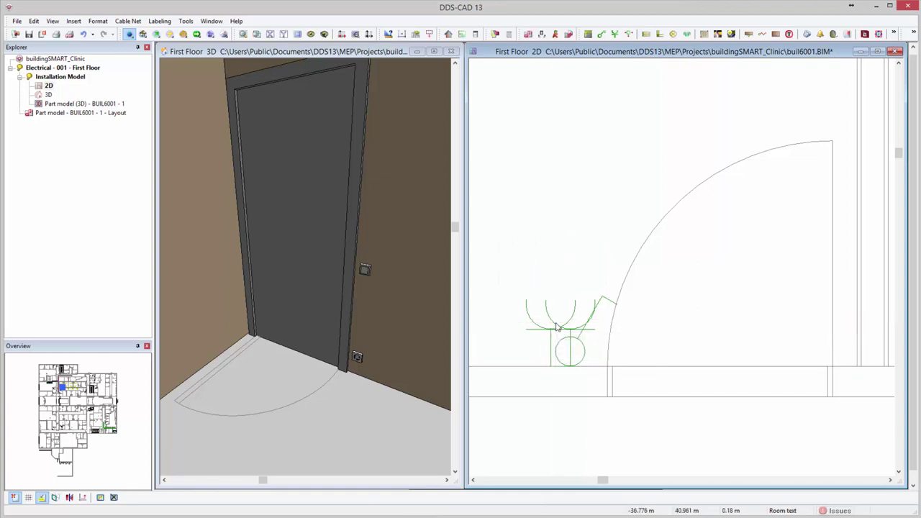
{"action": "left_click", "coordinate": [432, 341]}
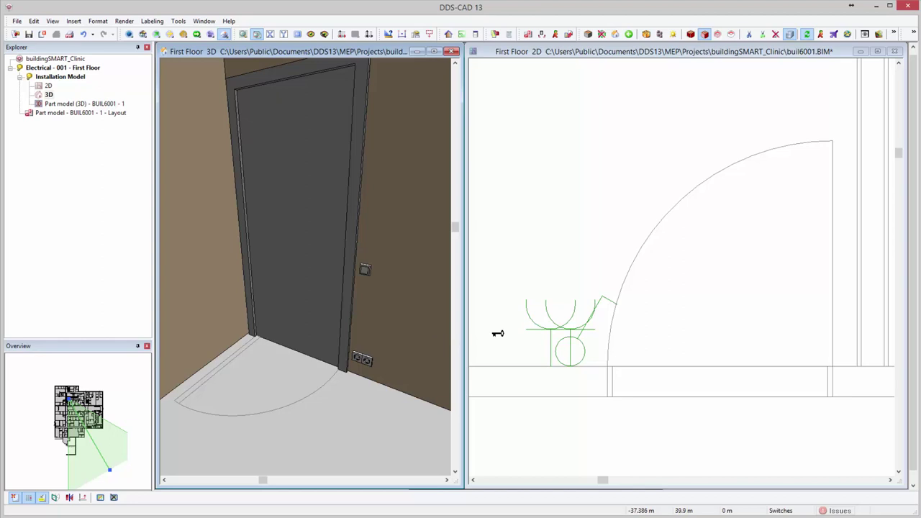
{"action": "left_click", "coordinate": [537, 329]}
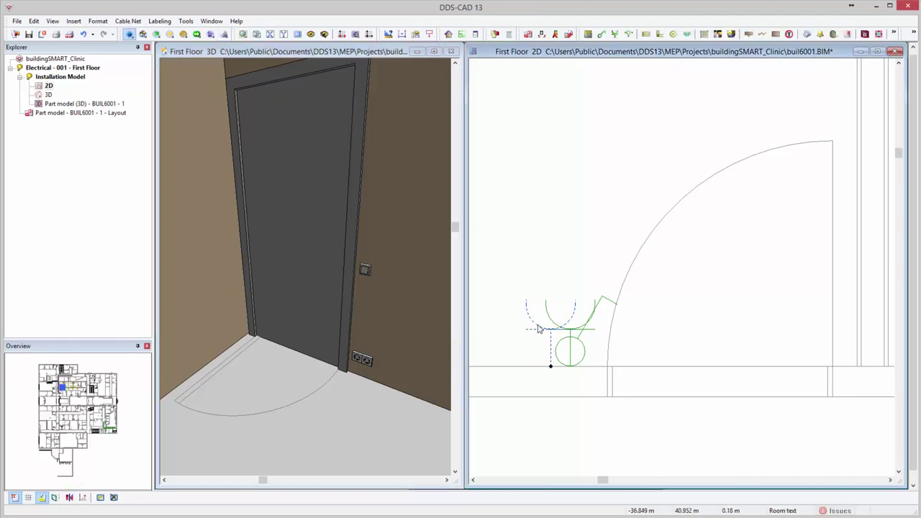
Move the socket's 2D plan symbol further left with Move 2D representation
{"action": "right_click", "coordinate": [539, 329]}
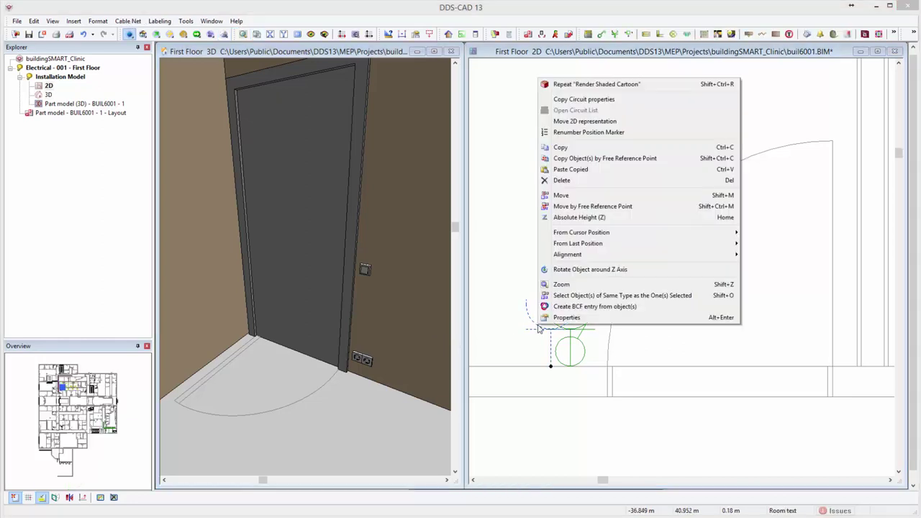
{"action": "left_click", "coordinate": [639, 122]}
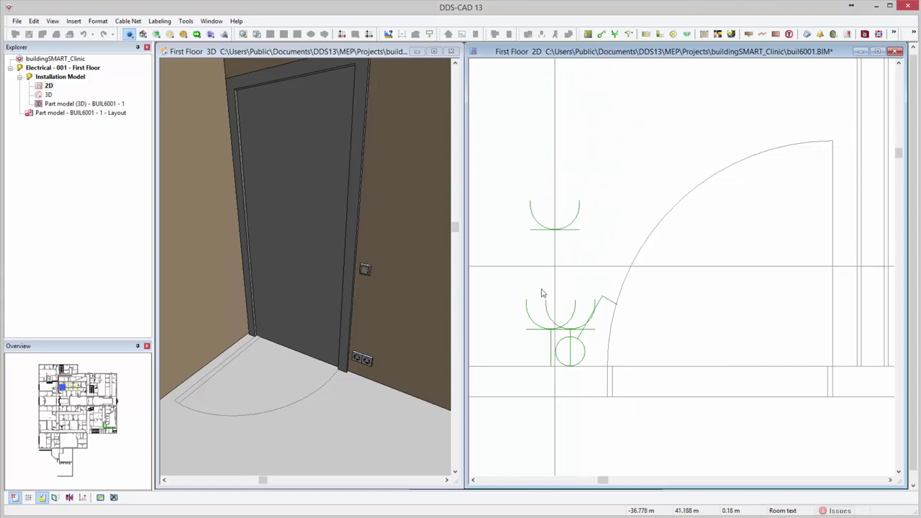
{"action": "left_click", "coordinate": [519, 369]}
{"action": "left_click", "coordinate": [517, 365]}
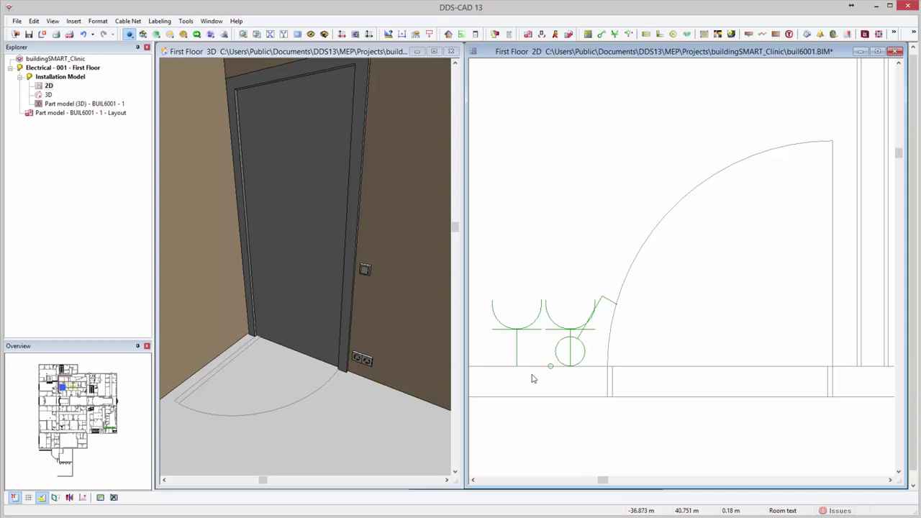
Move the switch's 2D plan symbol above the sockets
{"action": "right_click", "coordinate": [585, 350]}
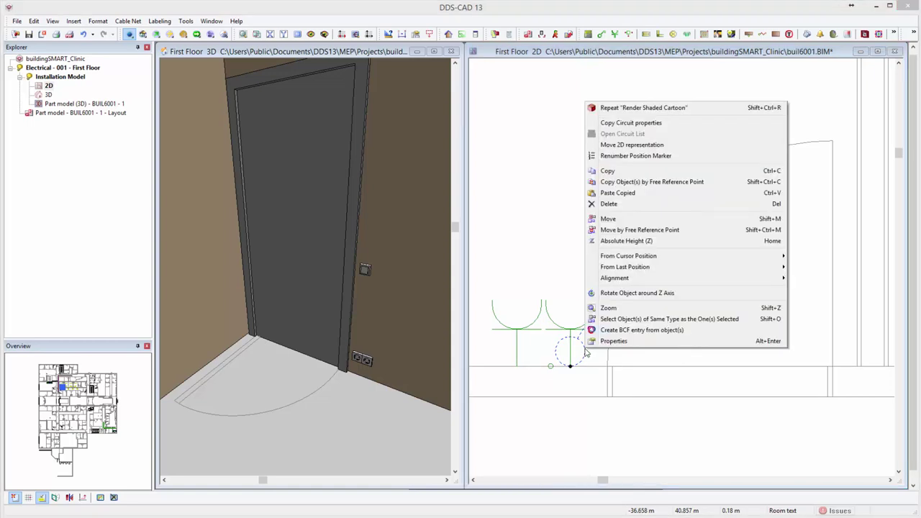
{"action": "left_click", "coordinate": [687, 144]}
{"action": "left_click", "coordinate": [570, 307]}
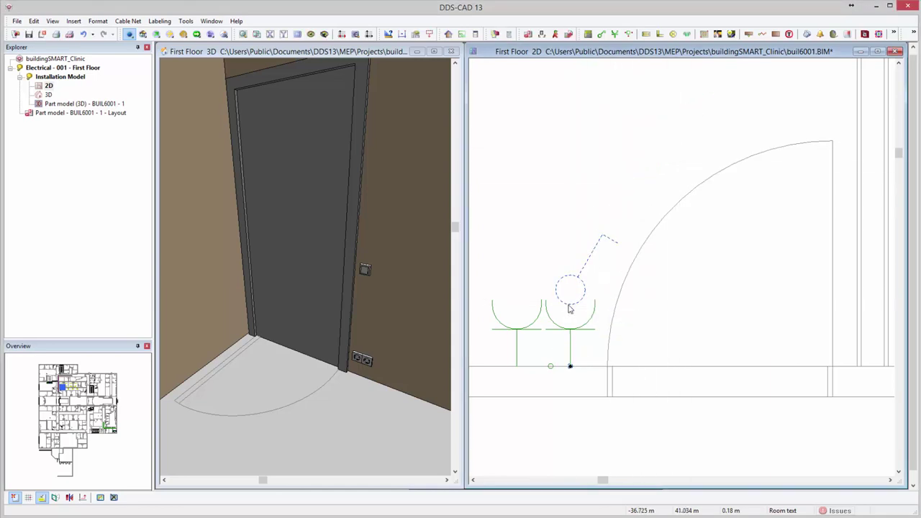
Orbit the 3D view around the door corner to check the switch and double socket
{"action": "left_click", "coordinate": [417, 369]}
{"action": "mouse_move", "coordinate": [387, 300]}
{"action": "middle_mouse_down"}
{"action": "mouse_move", "coordinate": [338, 304]}
{"action": "mouse_move", "coordinate": [383, 306]}
{"action": "middle_mouse_up"}
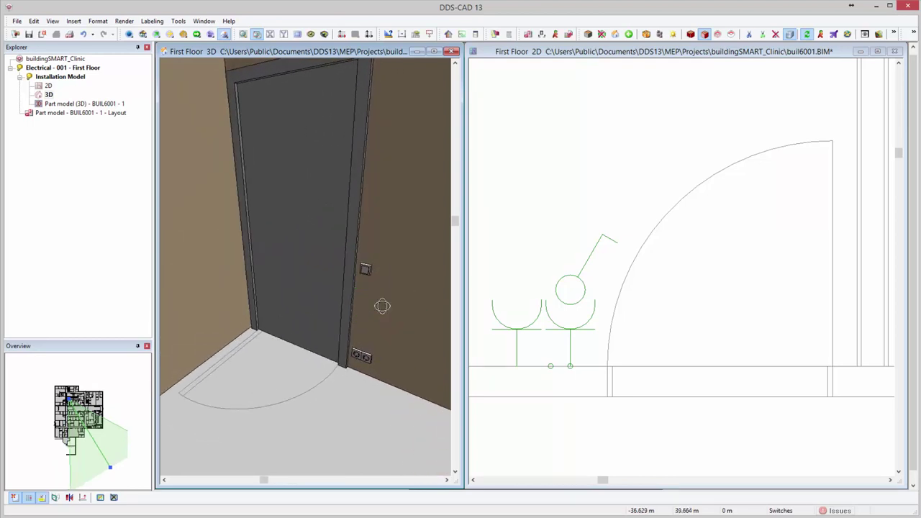